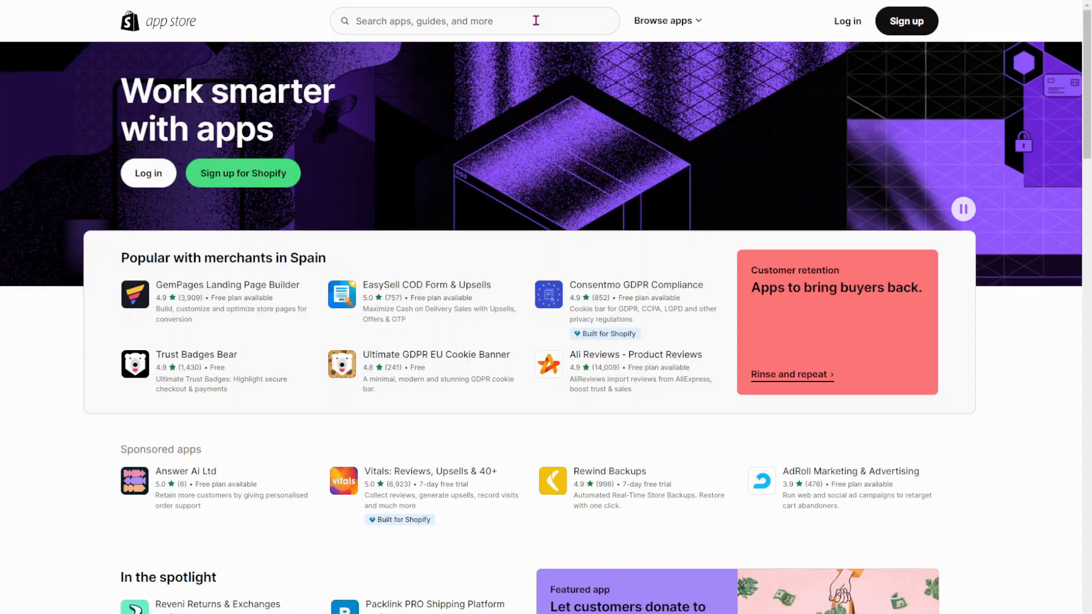
Step: Search the Shopify App Store for findify, open the Findify Search & Merchandise listing and start its installation
click(536, 20)
text(findify)
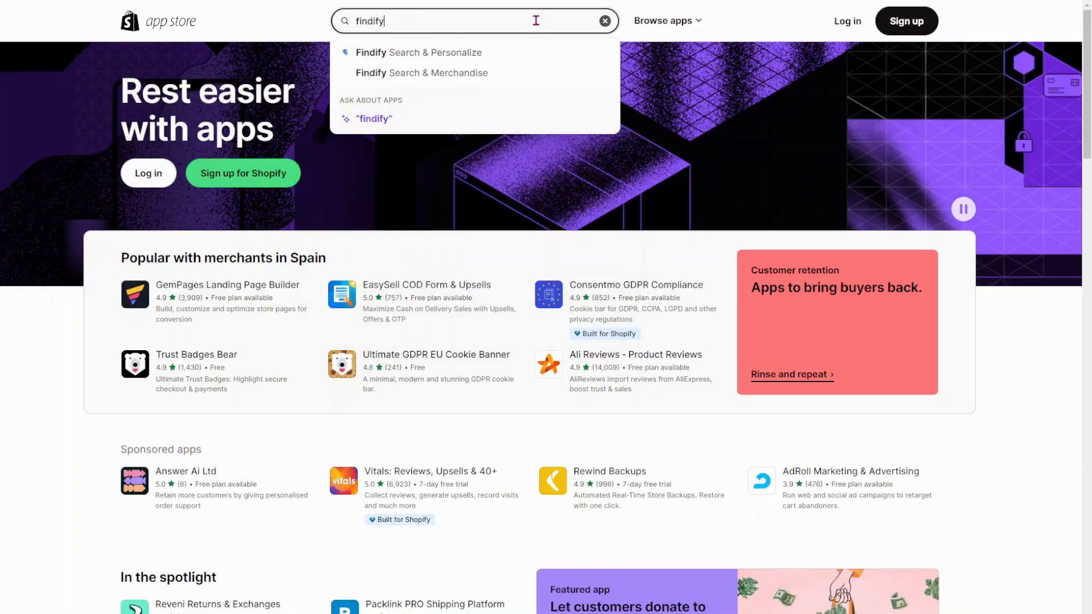
click(508, 78)
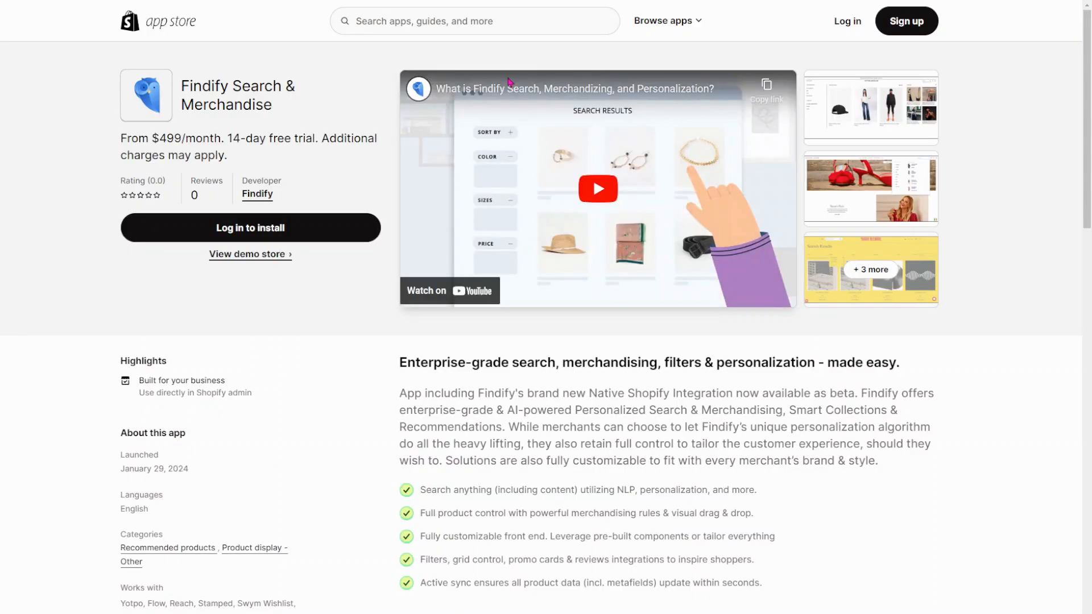
click(301, 229)
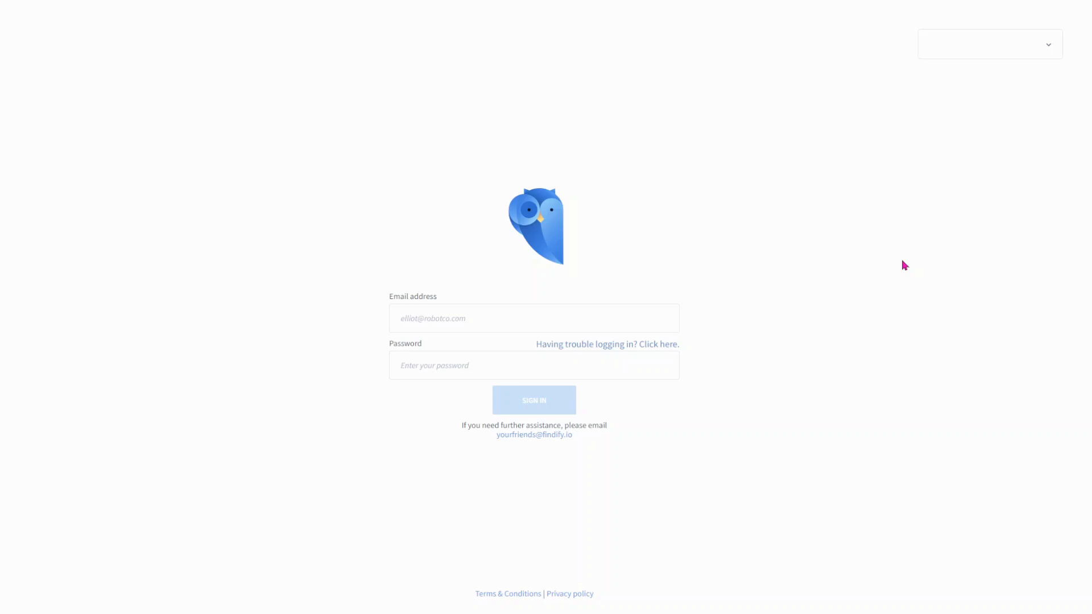
Step: Request Findify password reset instructions for the account's email address
click(626, 346)
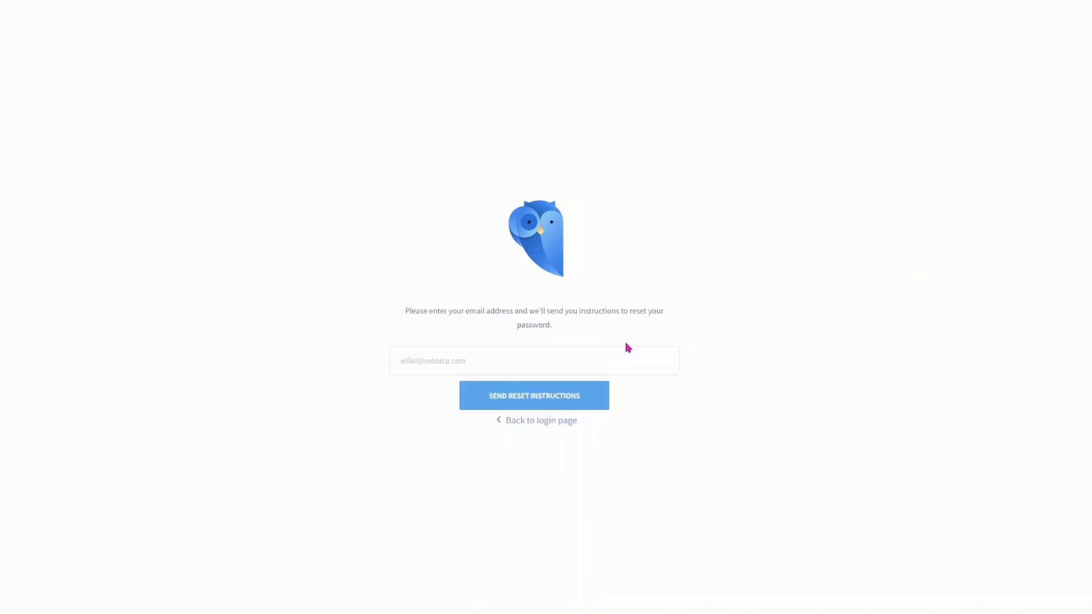
click(619, 369)
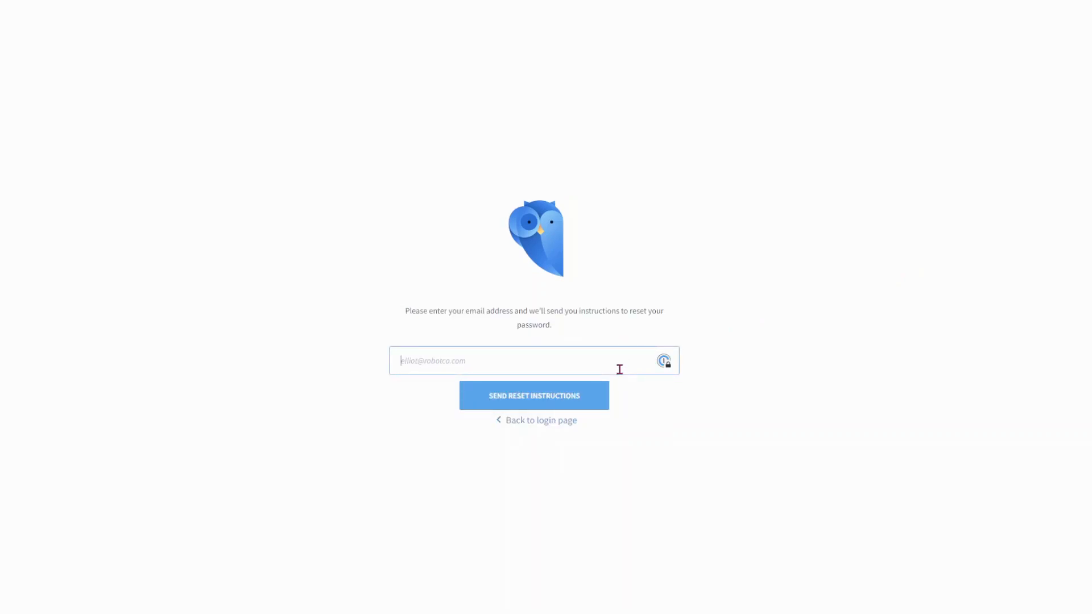
click(606, 401)
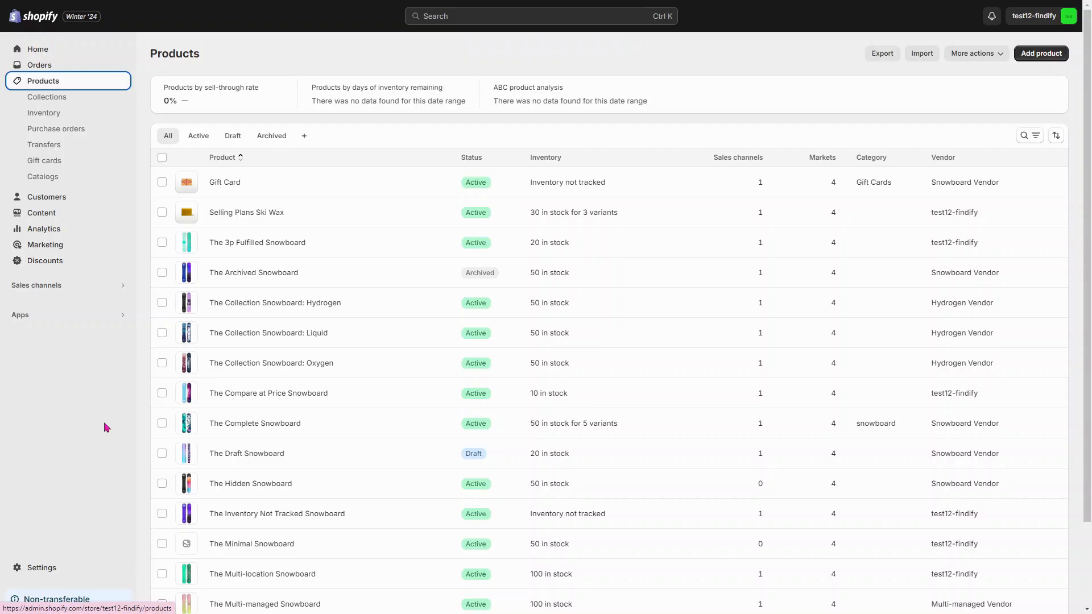
Step: From the Findify Search & Merchandise app, import the Findify files into the Dawn theme, and activate the Findify autocomplete app embed for the Taste theme
click(118, 324)
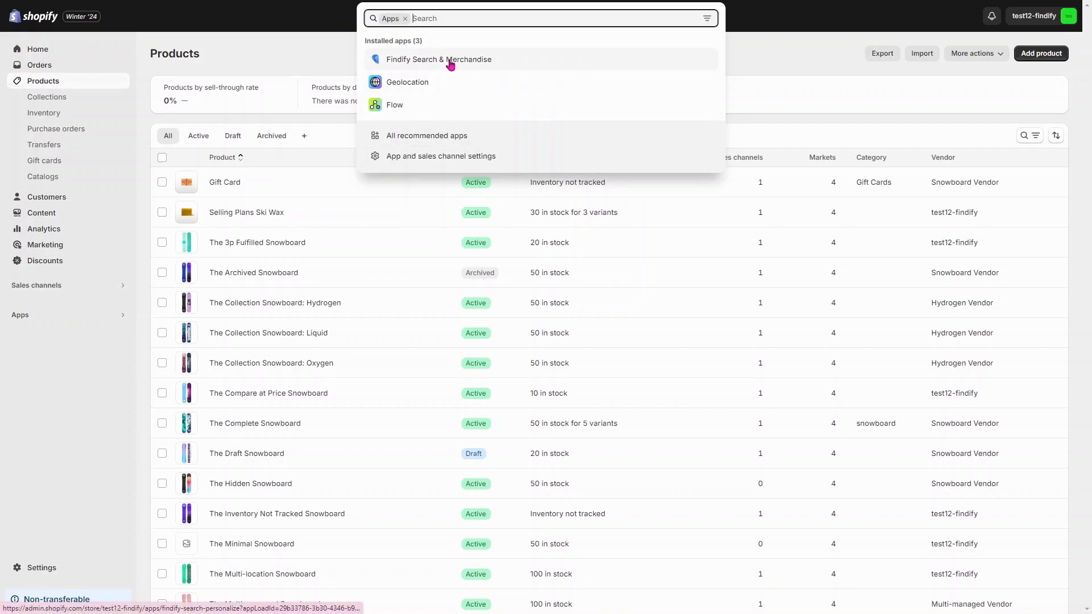
click(449, 61)
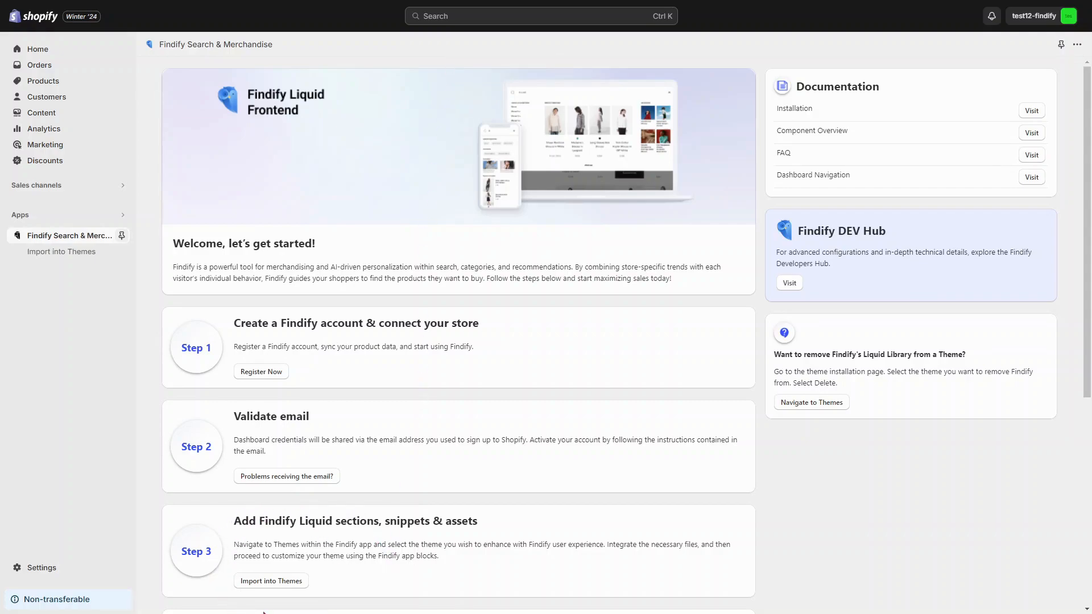
click(264, 581)
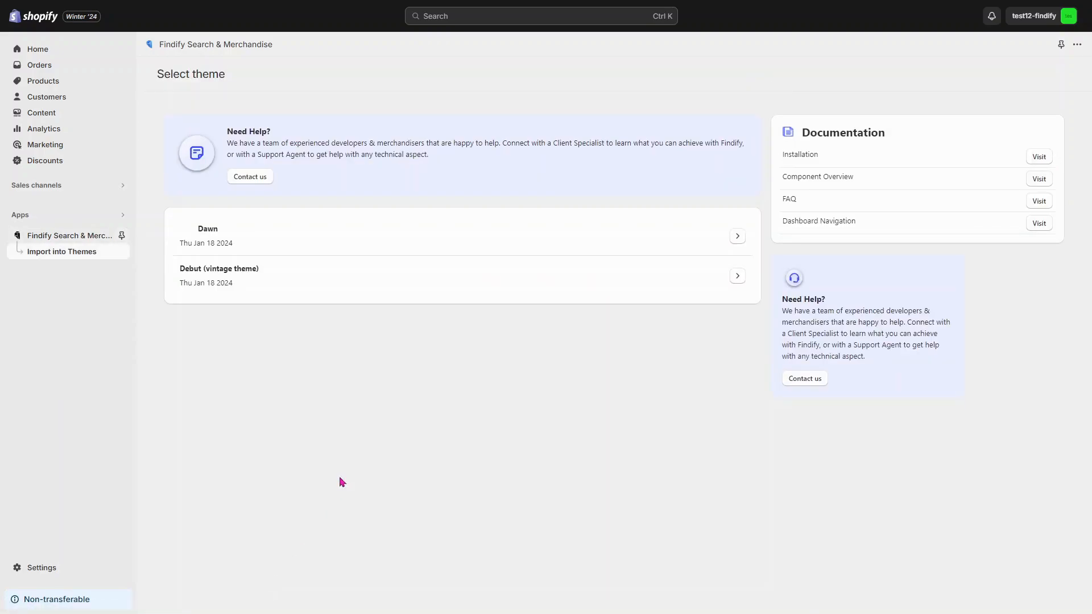
click(548, 245)
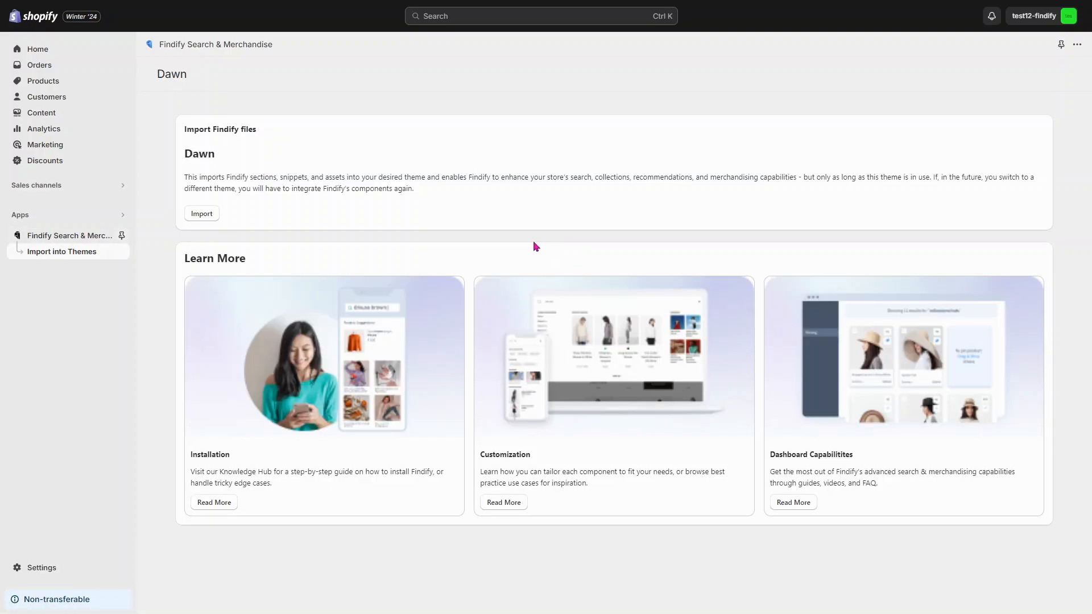
click(203, 215)
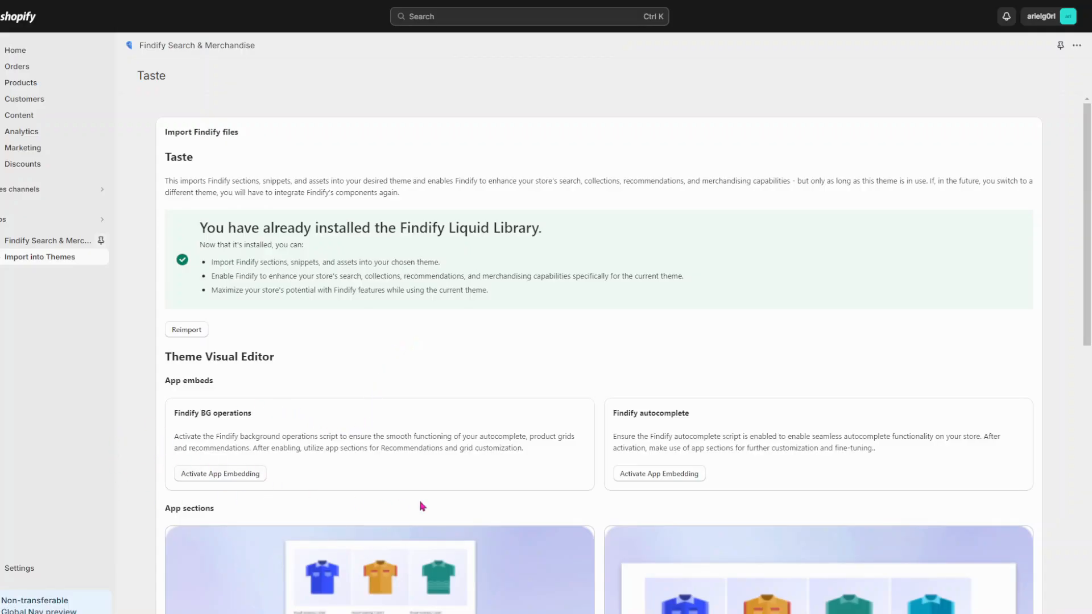
click(678, 475)
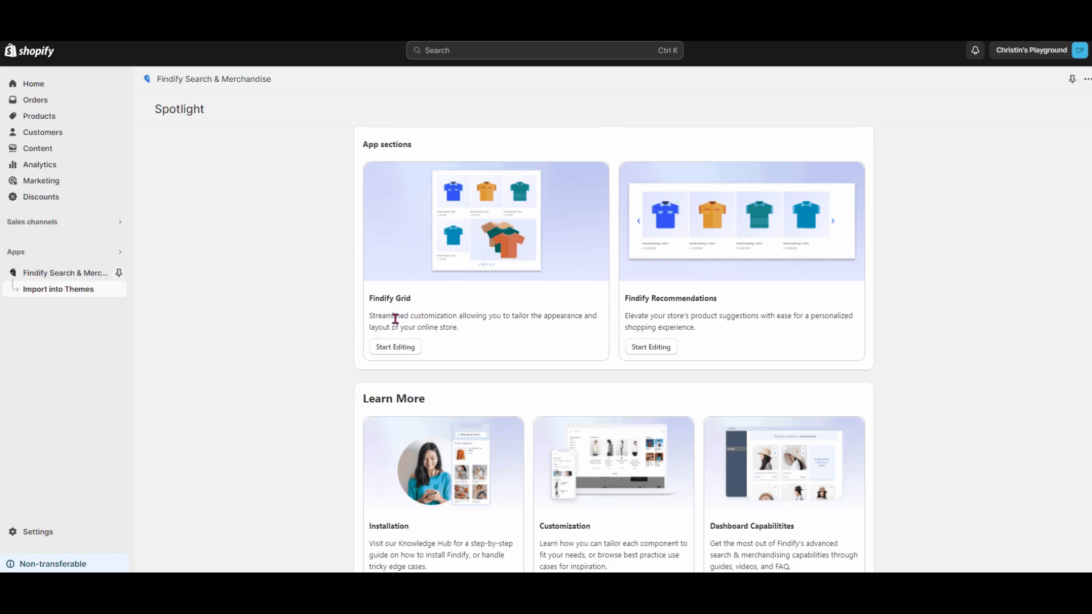
Step: Add the Findify Grid and Findify Recommendations app sections to the Spotlight theme's search template
click(395, 348)
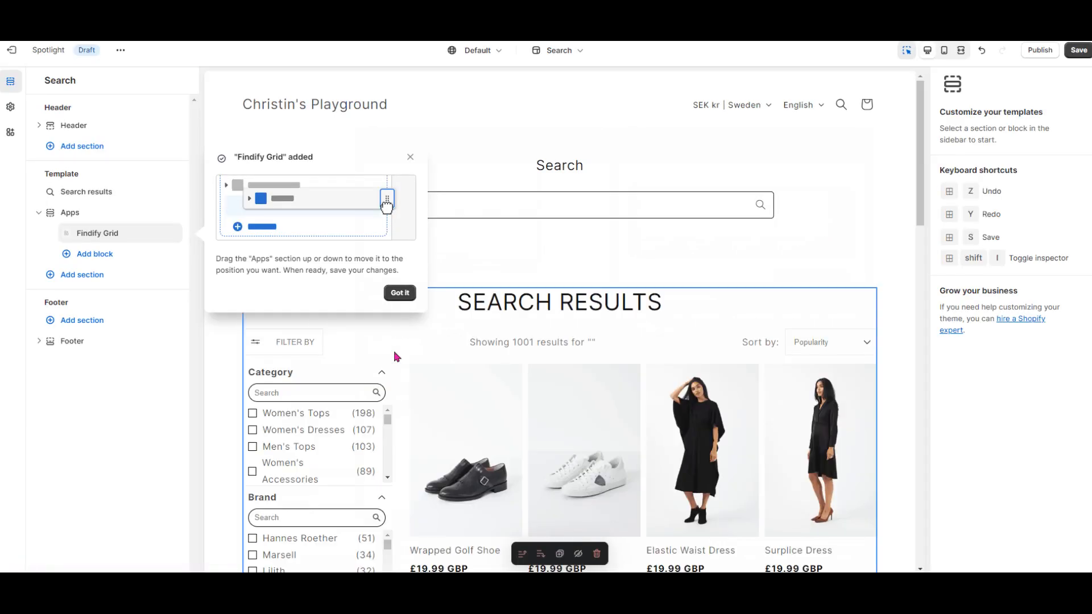
click(398, 295)
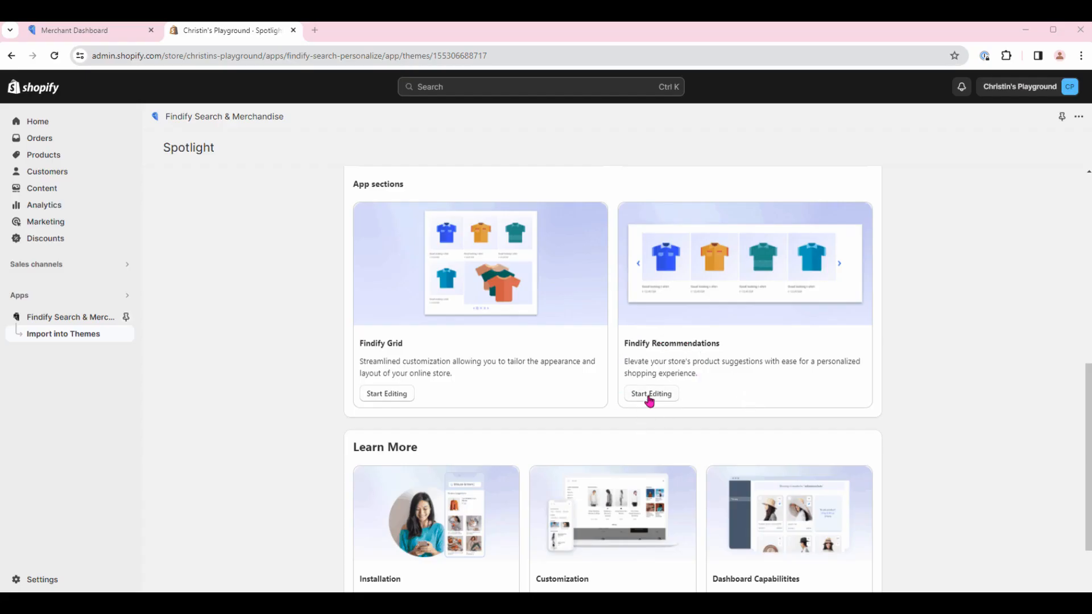
click(648, 394)
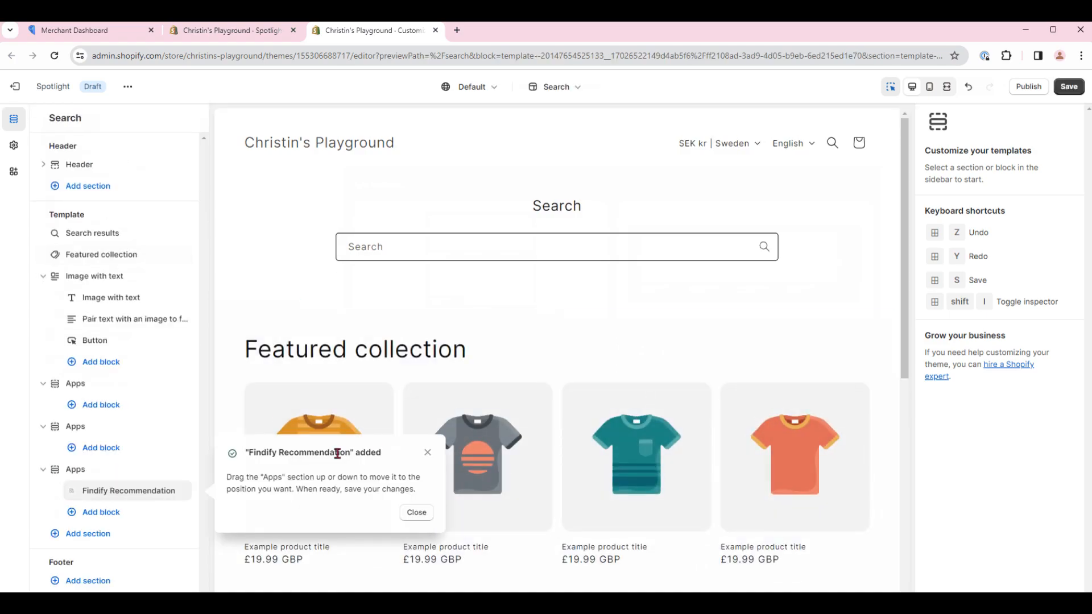
click(412, 514)
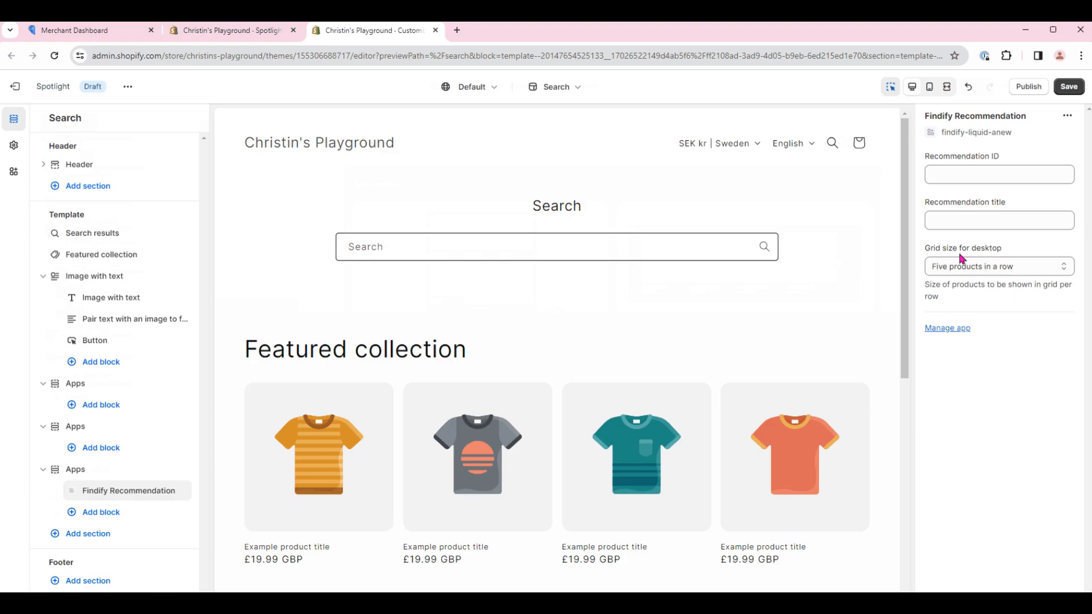
Step: Copy the Findify Best Selling widget's ID from the Findify Merchant Dashboard and enter product-findify-rec-12 as the Recommendation ID in the theme editor
click(71, 36)
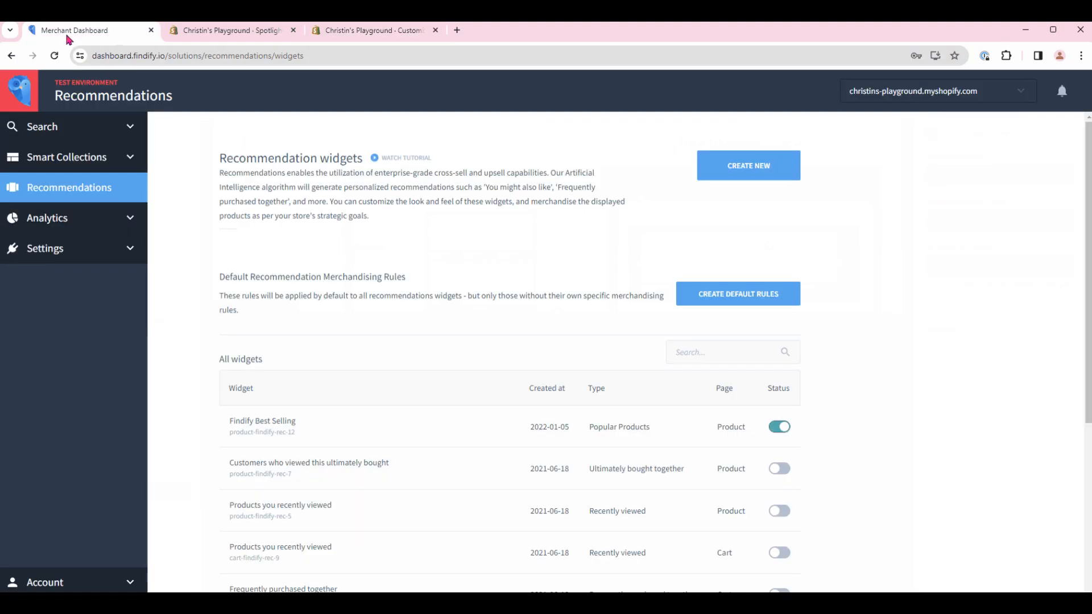
click(360, 434)
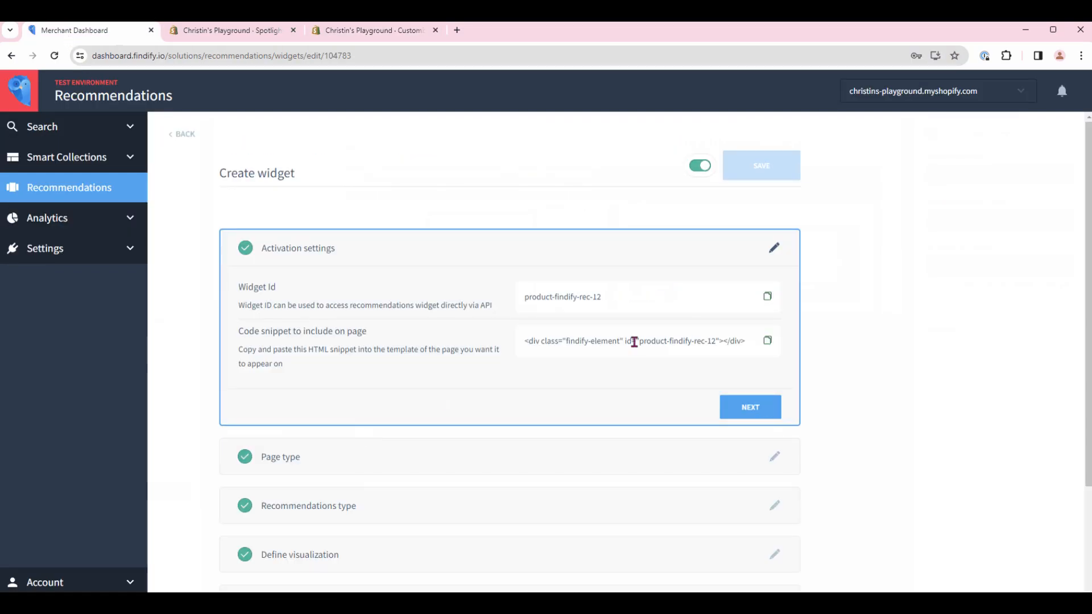
click(767, 296)
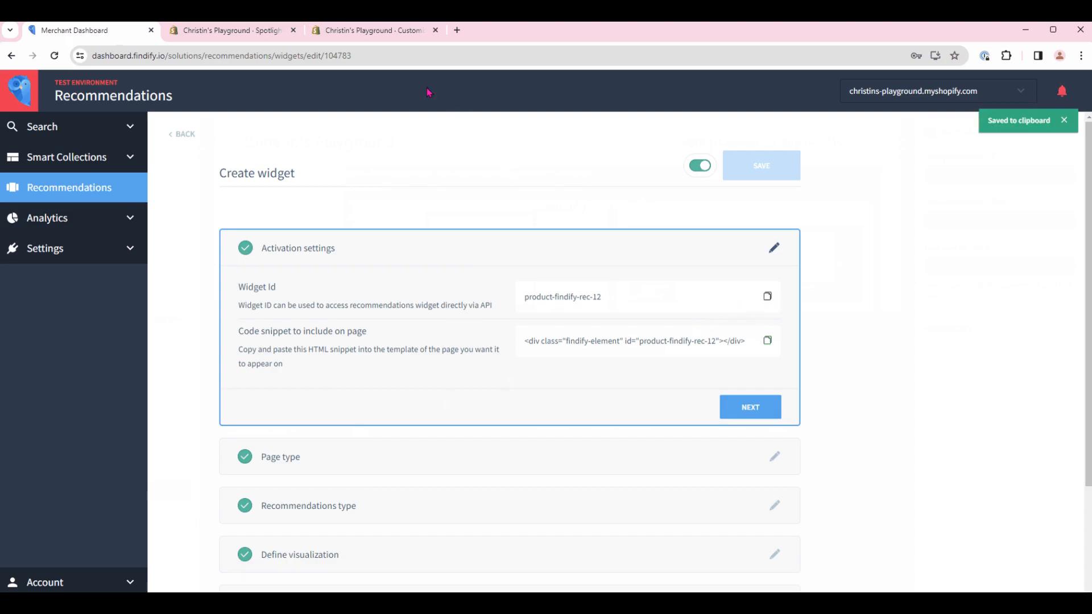
click(397, 31)
click(1002, 171)
key(ctrl+v)
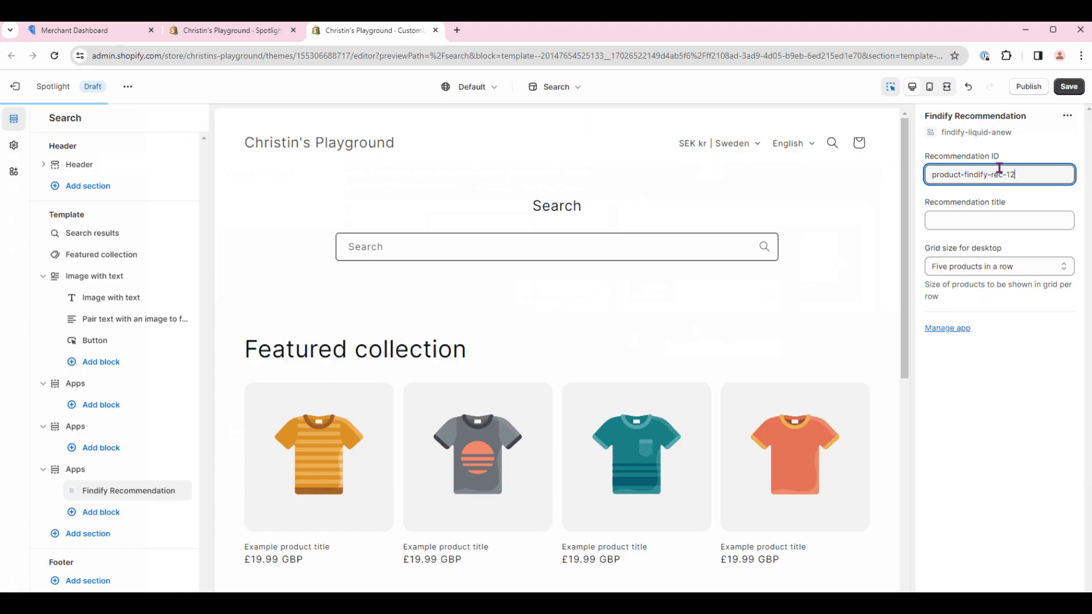
Step: Set the Findify Recommendation block's title to "Popular Products"
click(997, 220)
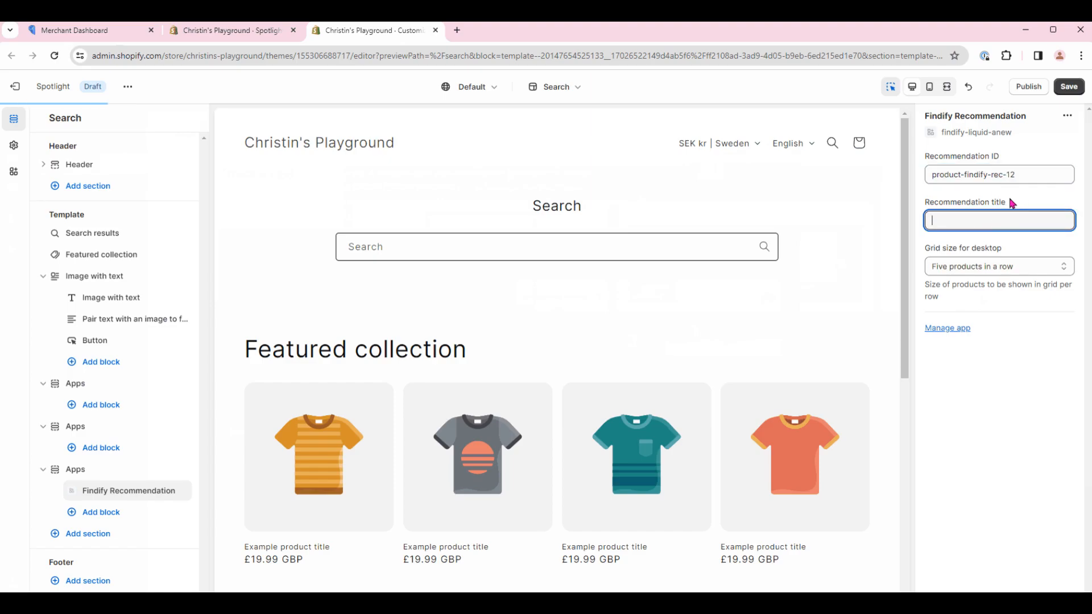
text(Popular Products)
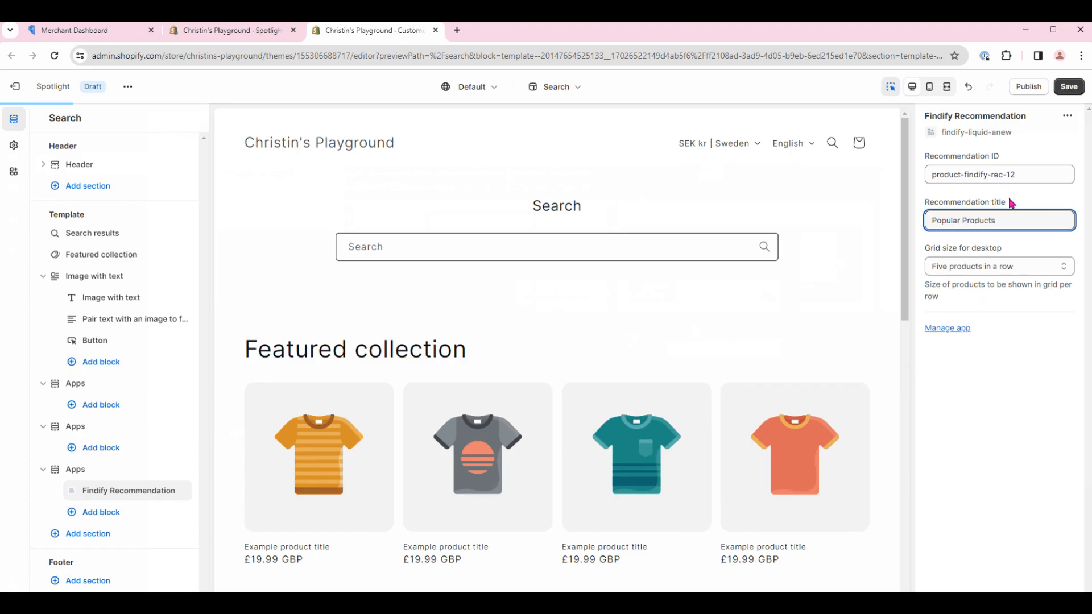
scroll(831, 331, down, 5)
scroll(834, 340, down, 5)
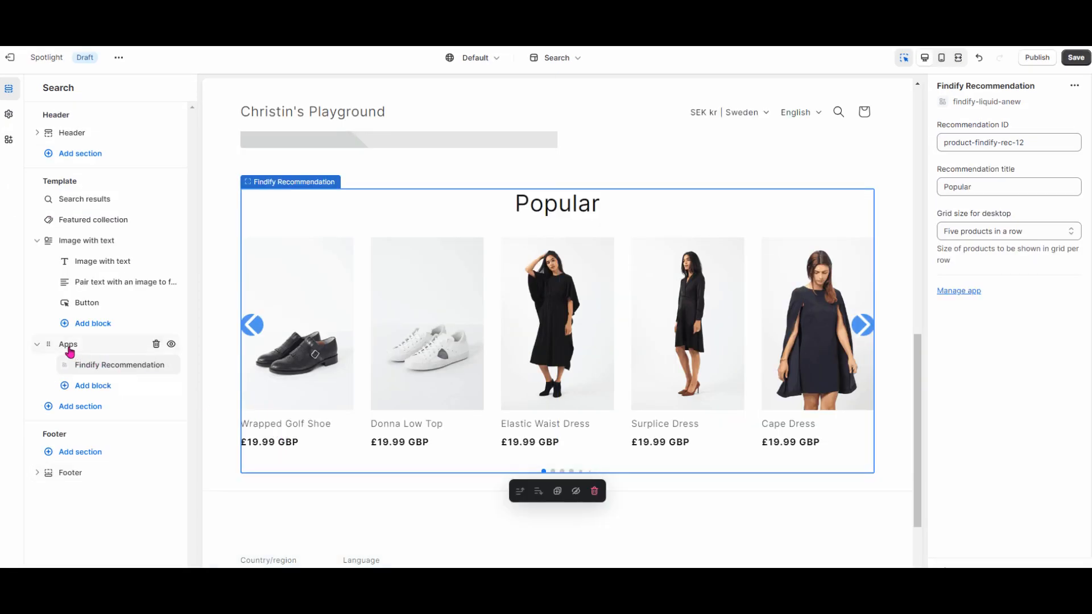
Step: Move the Apps section containing the Findify Recommendation block above Search results in the template and review the page preview
drag(49, 344, 66, 248)
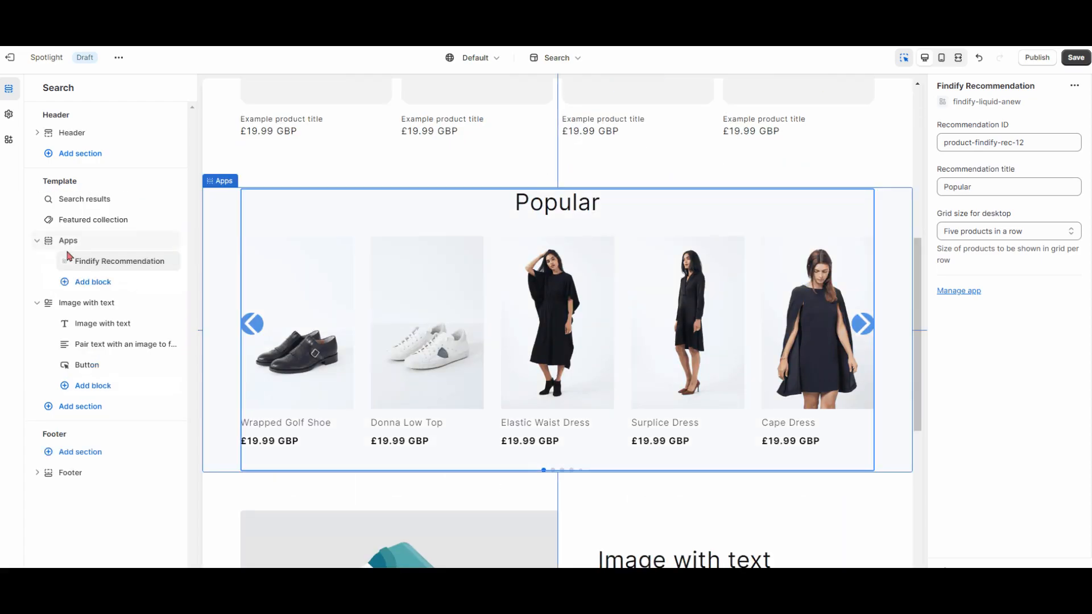
drag(48, 240, 56, 198)
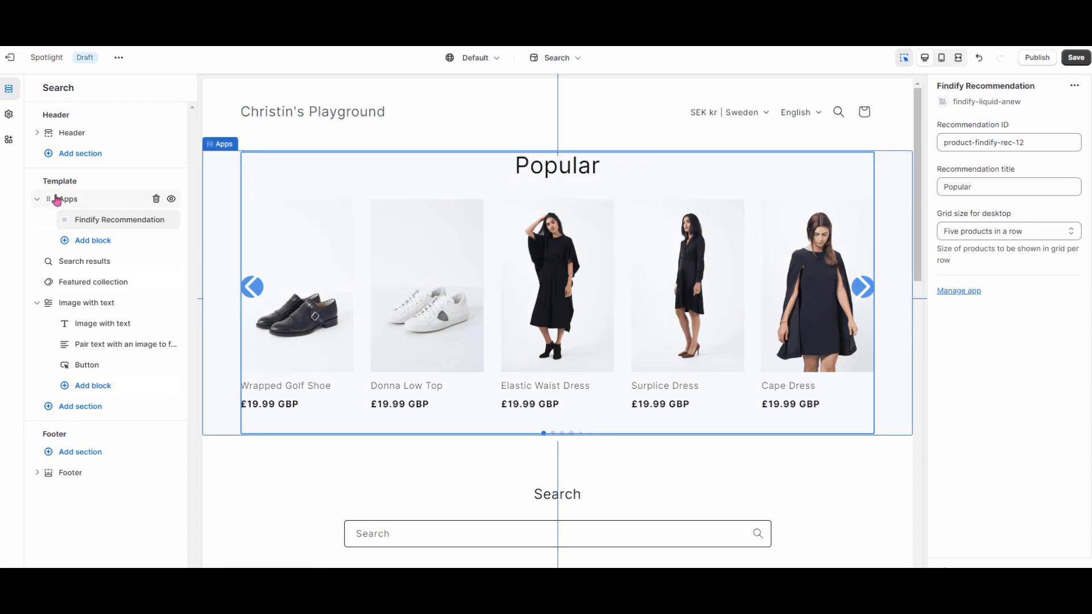
scroll(856, 495, down, 9)
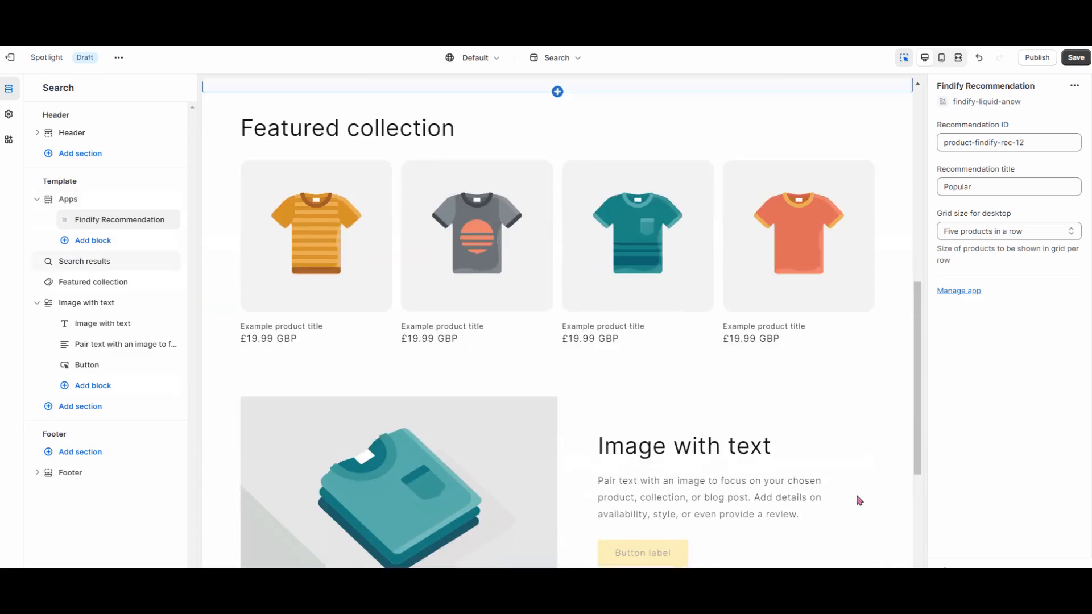
scroll(859, 499, down, 4)
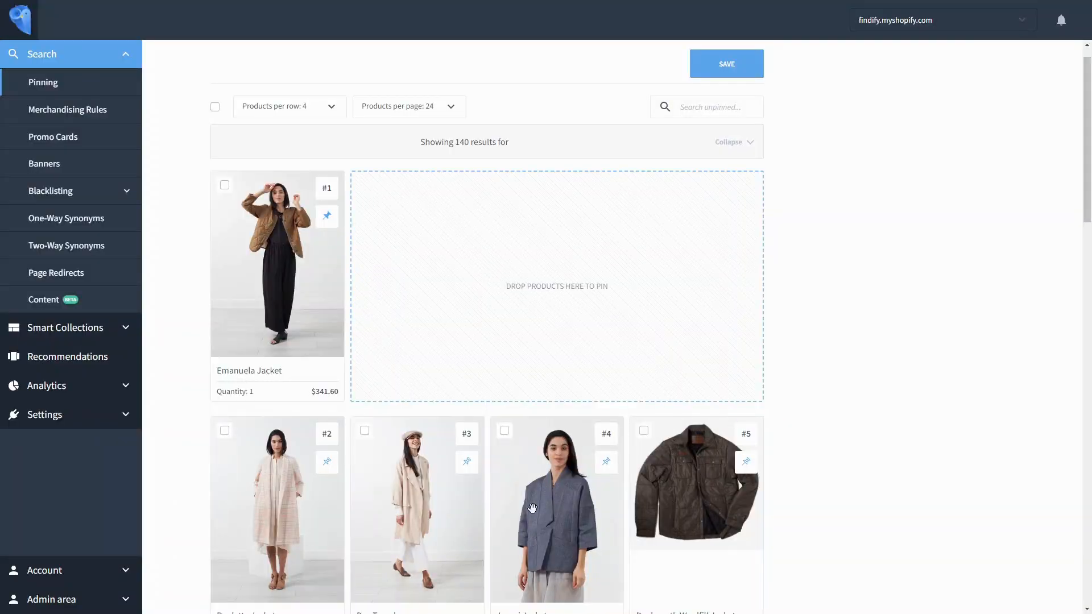
drag(533, 510, 519, 378)
scroll(519, 377, down, 3)
drag(555, 540, 614, 104)
drag(446, 312, 707, 197)
scroll(707, 197, up, 2)
click(714, 92)
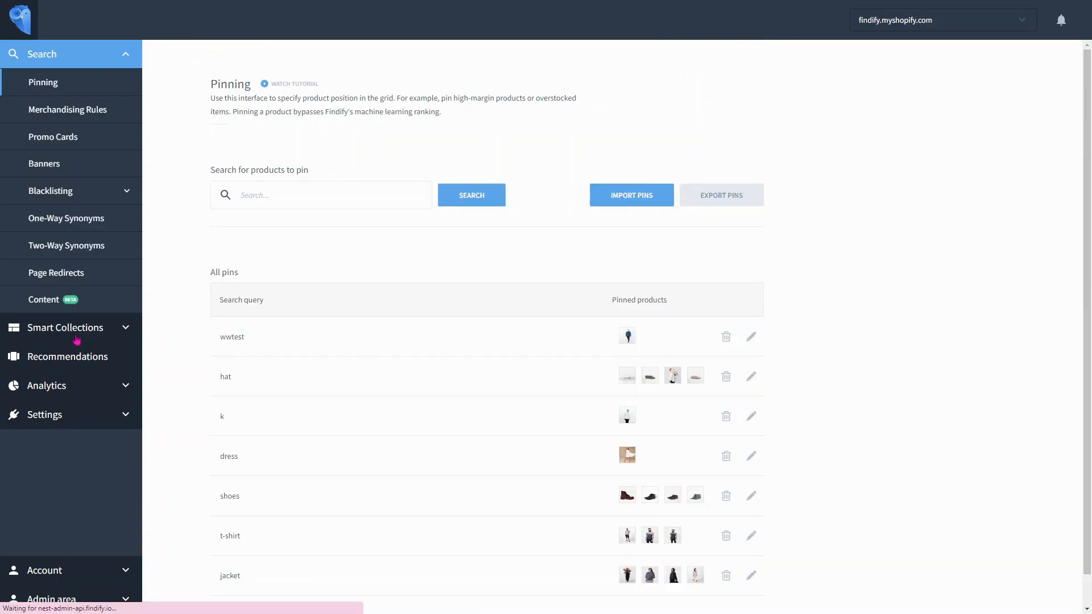
Step: Open the Smart Collections overview in the Findify Merchant Dashboard
click(77, 335)
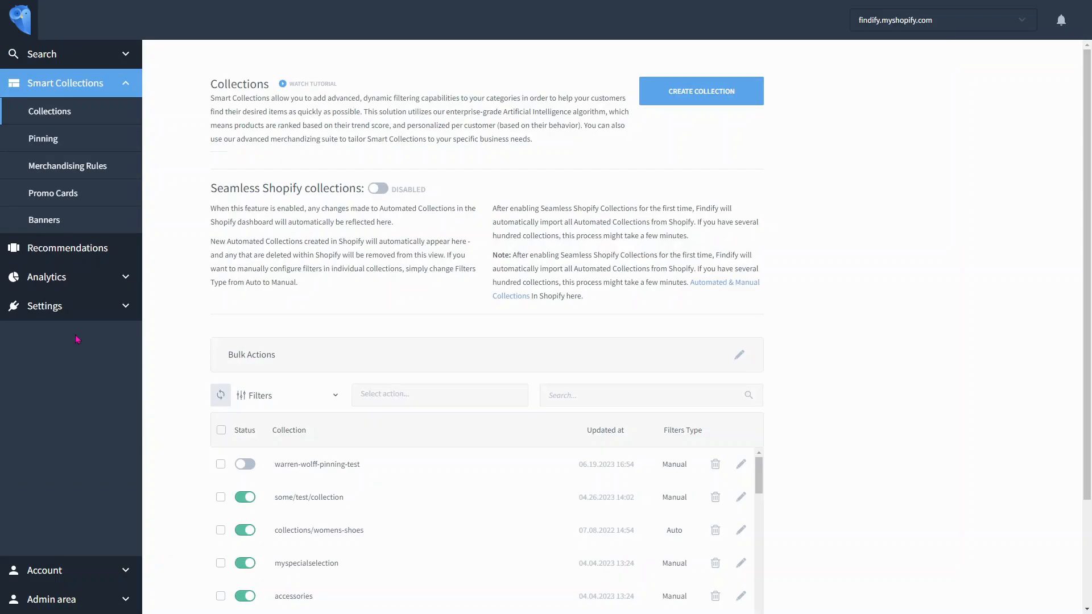